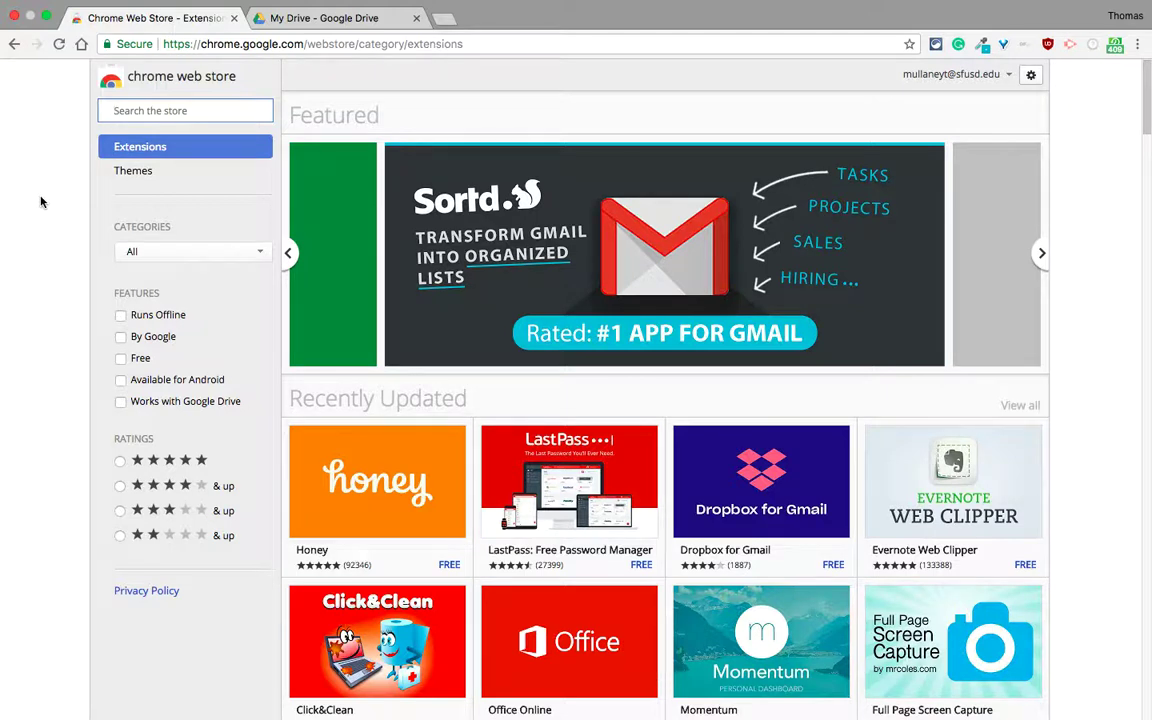
# Search the Chrome Web Store for 'screencastify' and open the Screencastify - Screen Video Recorder listing.
pyautogui.click(338, 45)
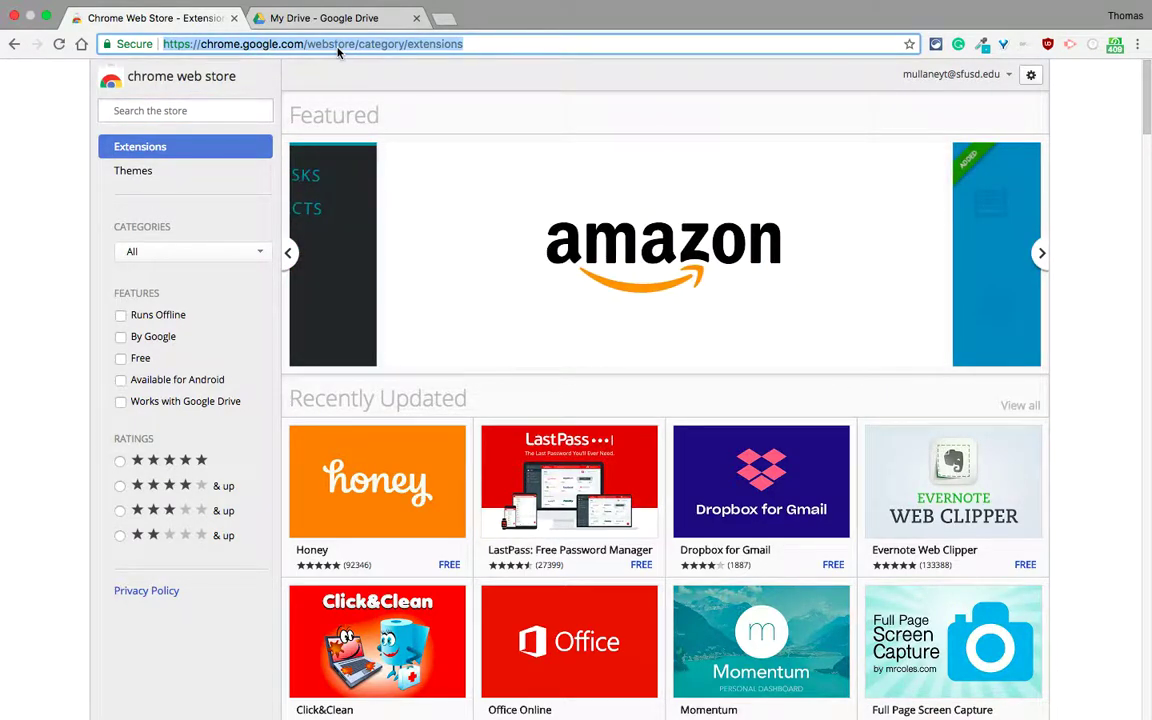
pyautogui.click(245, 107)
pyautogui.write('scr')
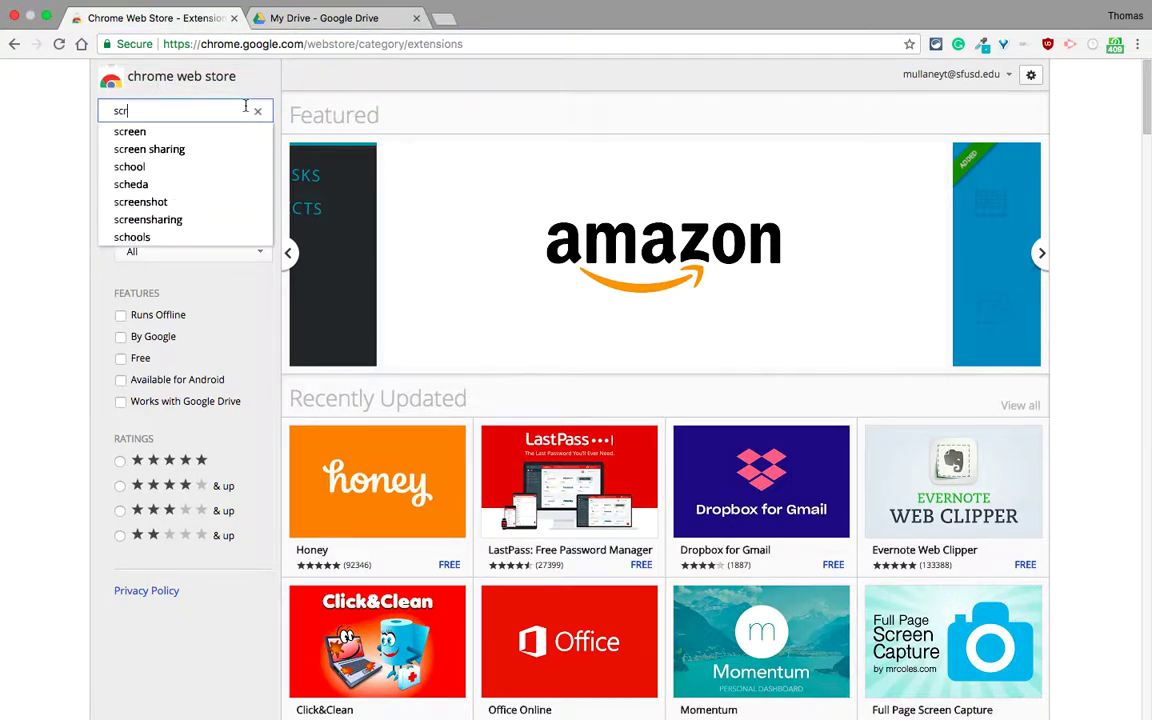
pyautogui.write('eencastify')
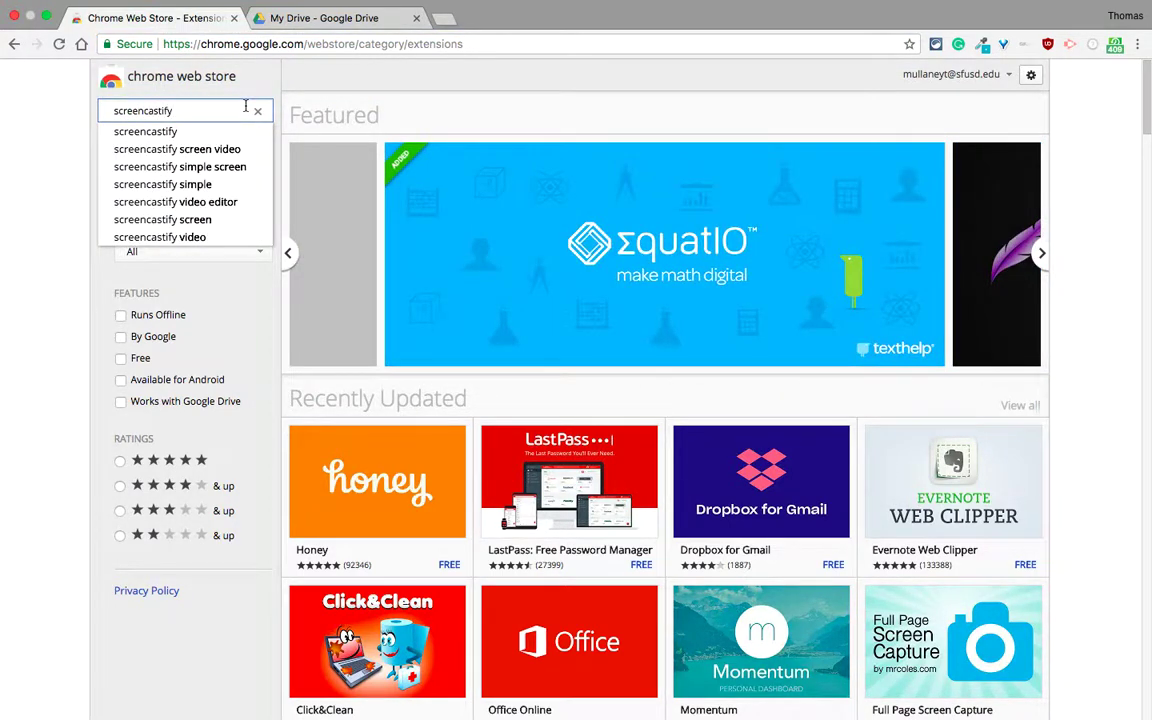
pyautogui.press('Return')
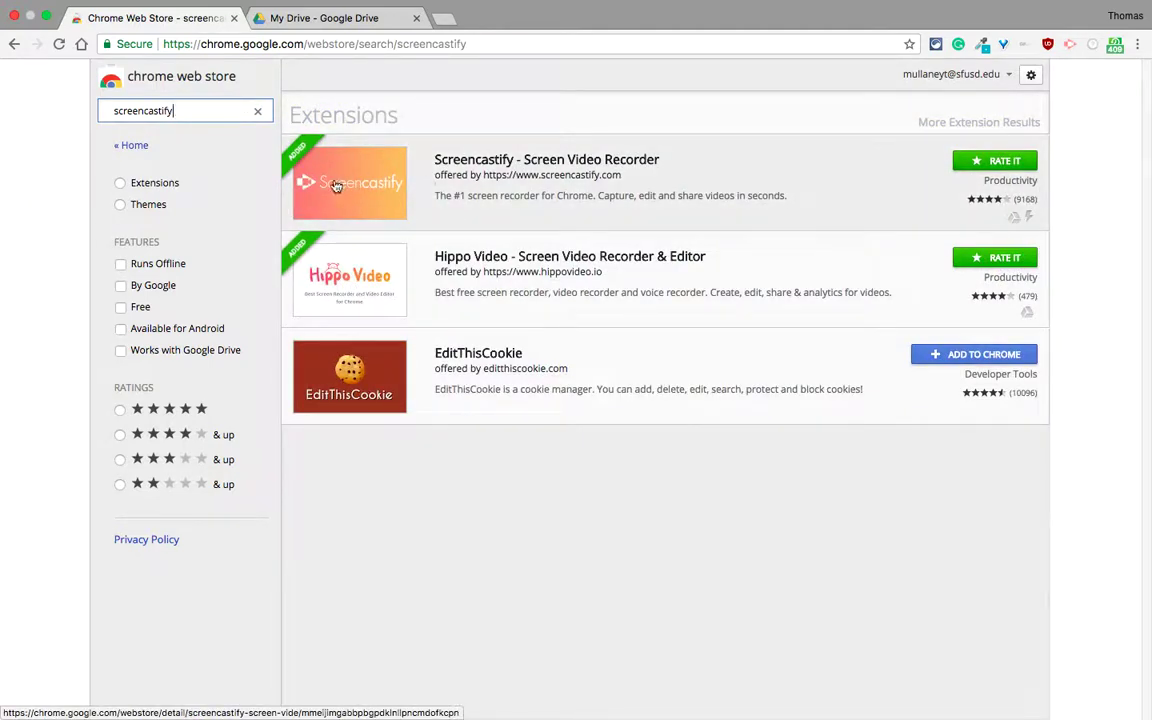
pyautogui.click(532, 190)
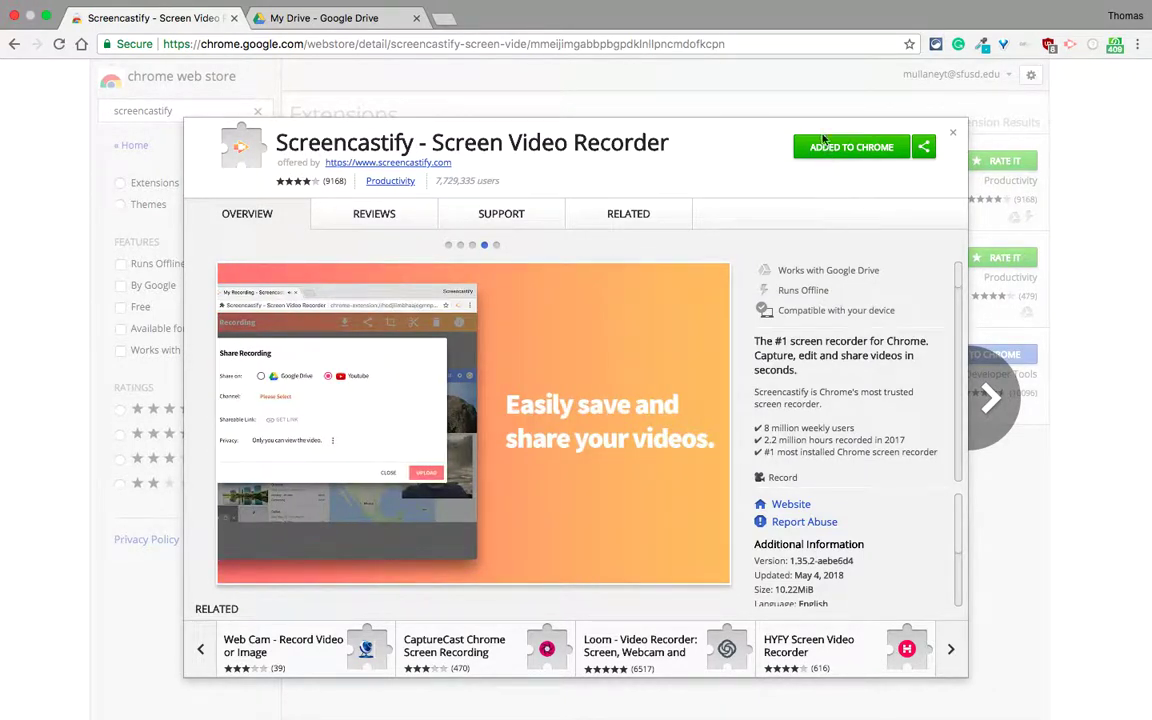
# After confirming the extension shows ADDED TO CHROME, switch to the My Drive - Google Drive tab.
pyautogui.click(366, 22)
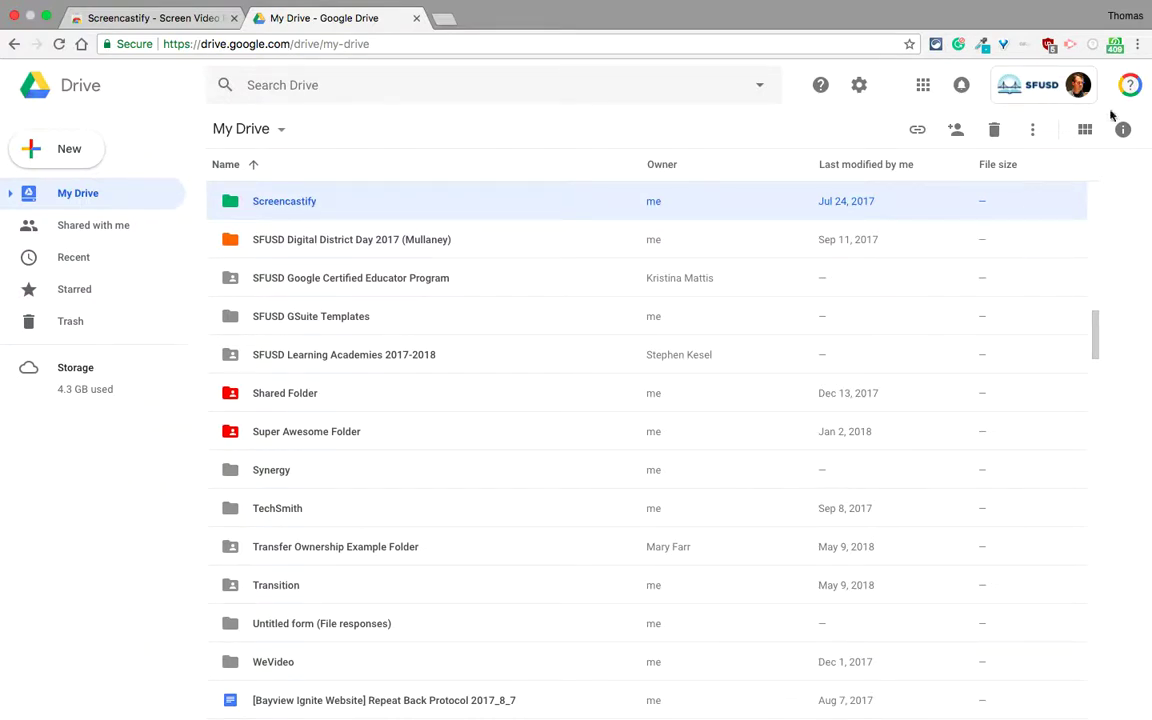
# In the Screencastify panel, choose the ATR USB microphone and review the webcam and webcam position options.
pyautogui.click(1071, 45)
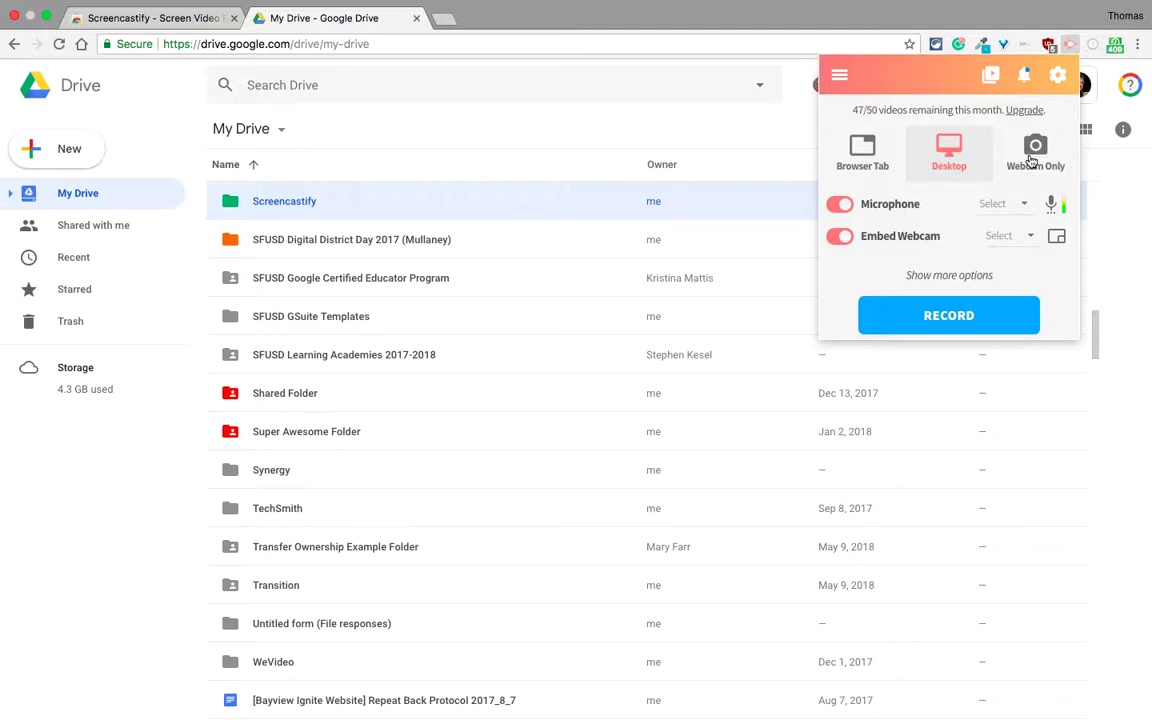
pyautogui.click(1022, 207)
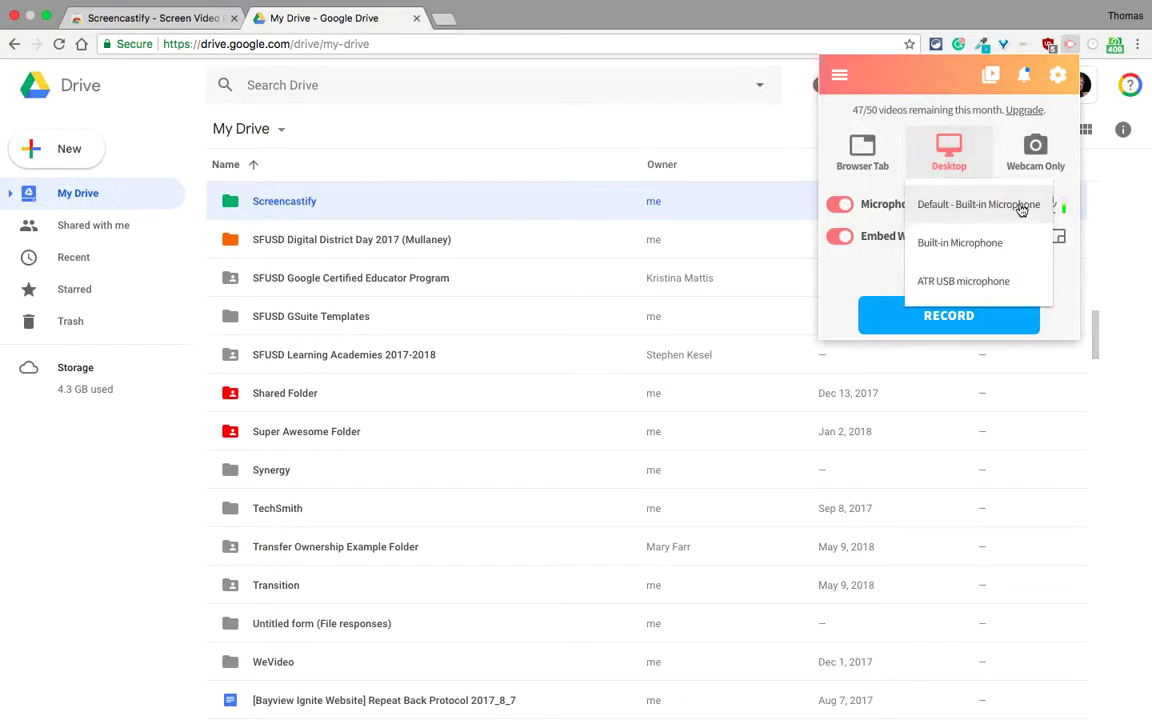
pyautogui.click(966, 282)
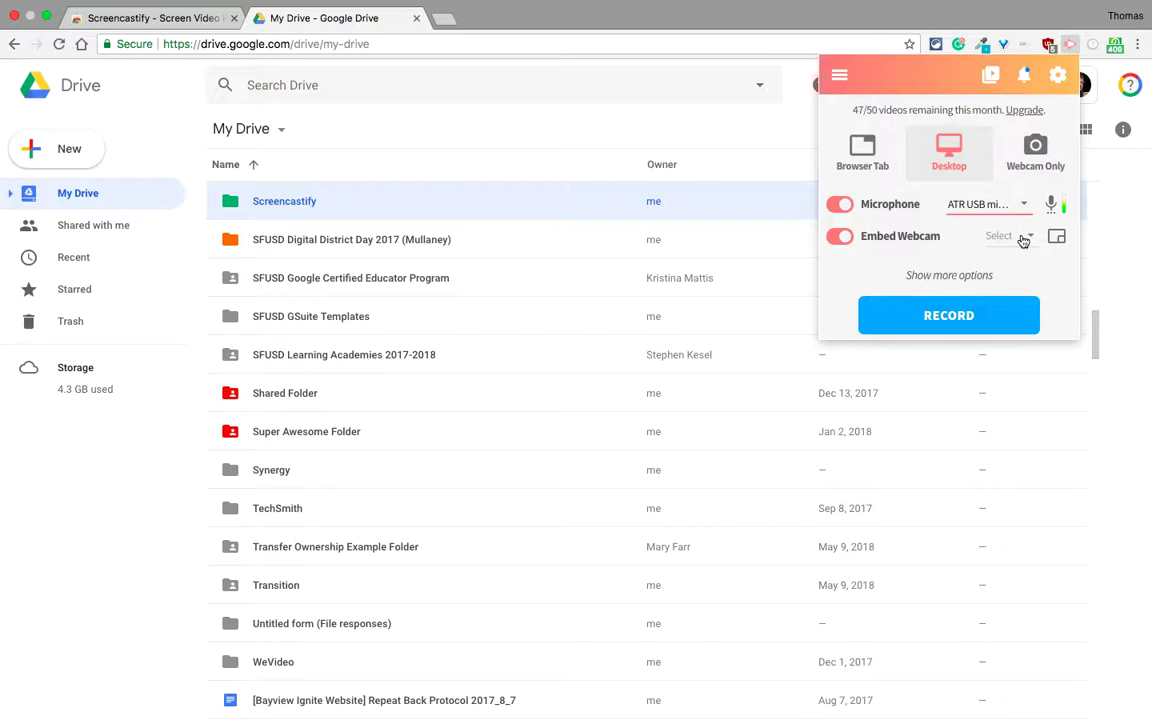
pyautogui.click(1023, 241)
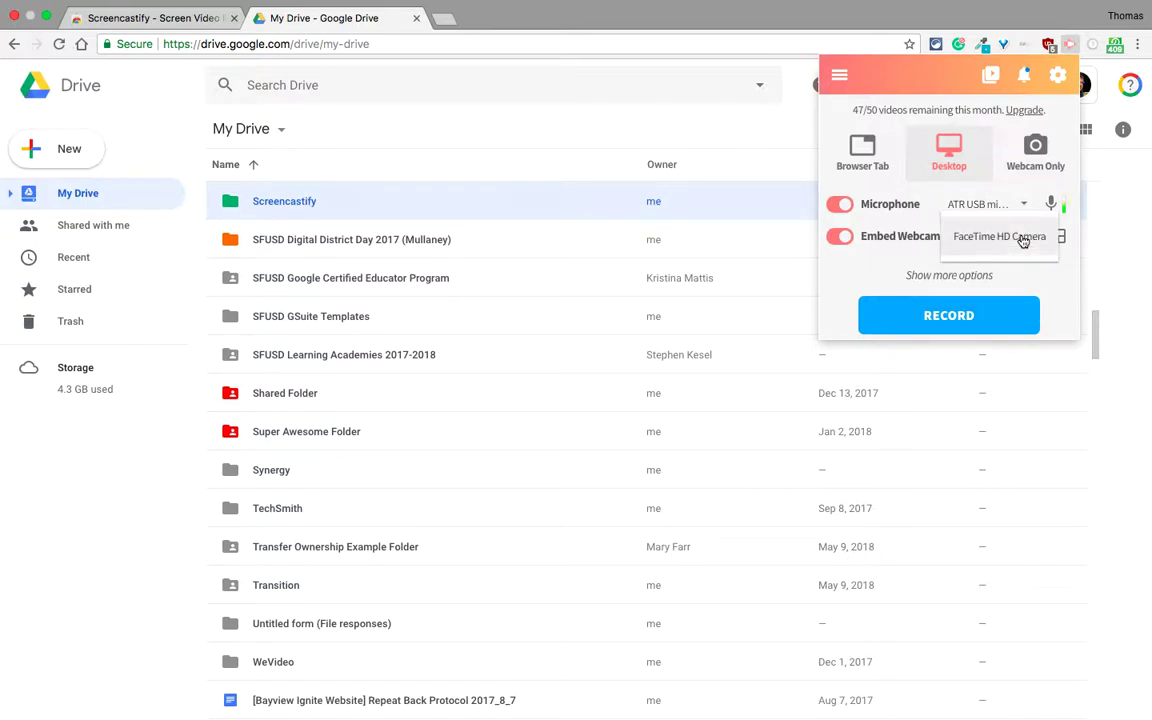
pyautogui.click(946, 248)
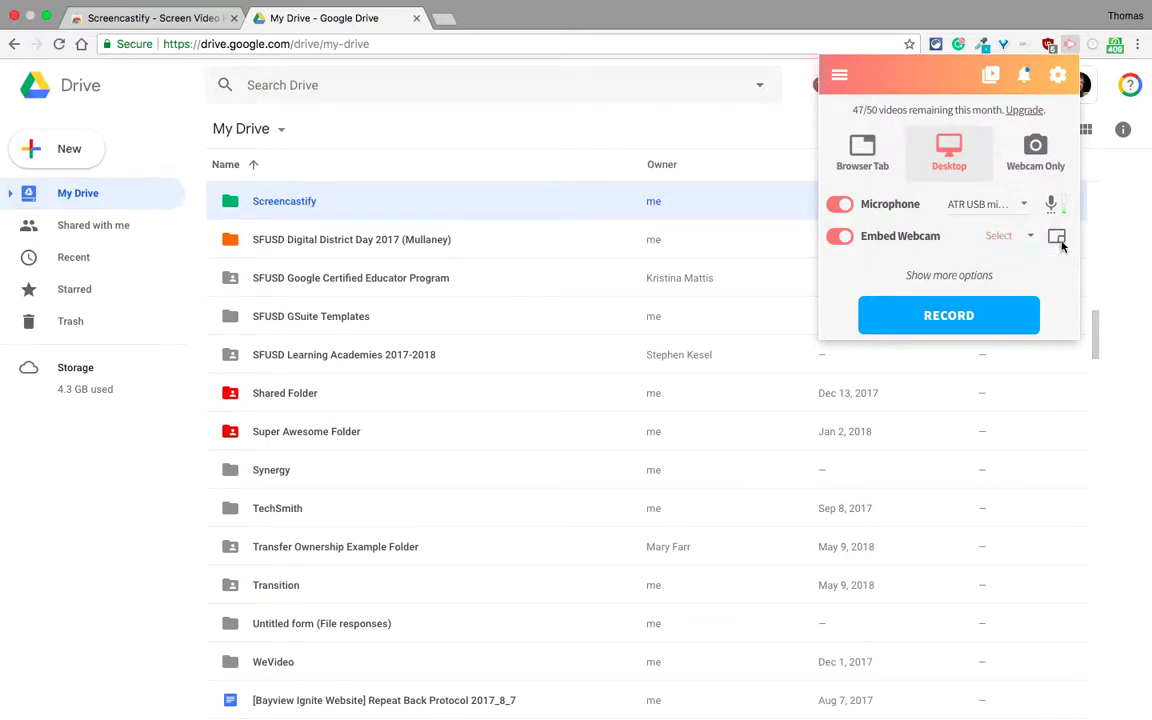
pyautogui.click(1061, 237)
pyautogui.click(877, 264)
pyautogui.click(841, 77)
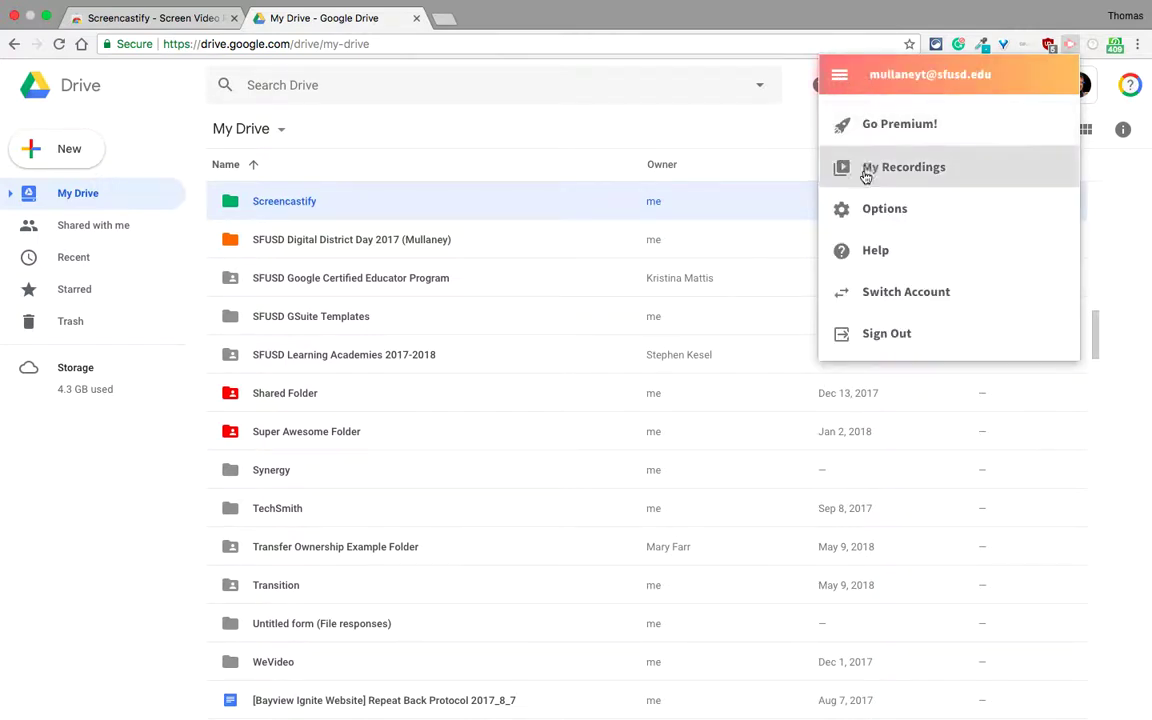
pyautogui.click(841, 77)
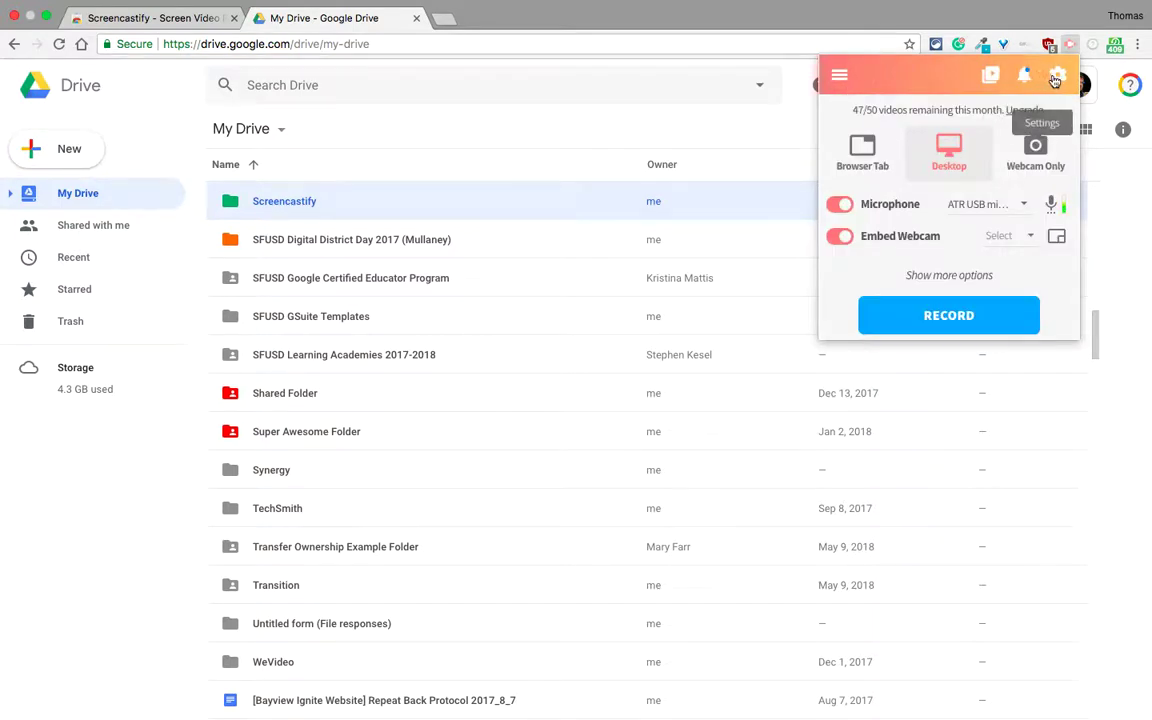
pyautogui.click(1056, 78)
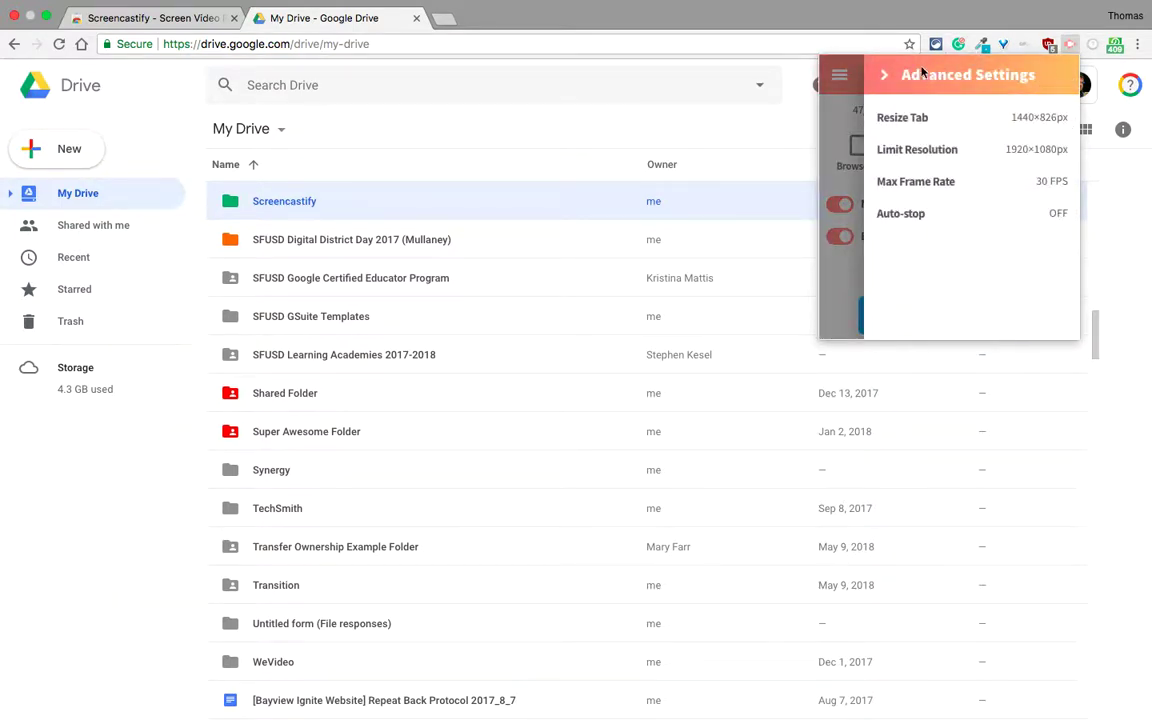
pyautogui.click(888, 75)
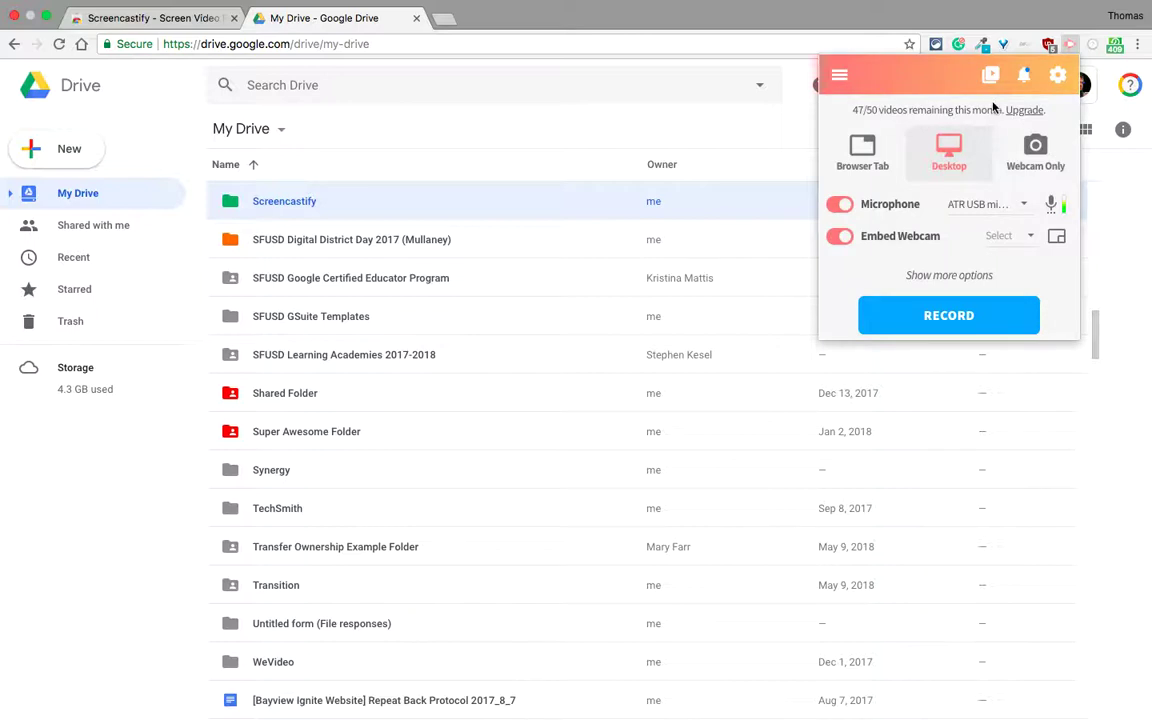
# Start recording Your Entire Screen, then close the webcam overlay from the recording.
pyautogui.click(916, 314)
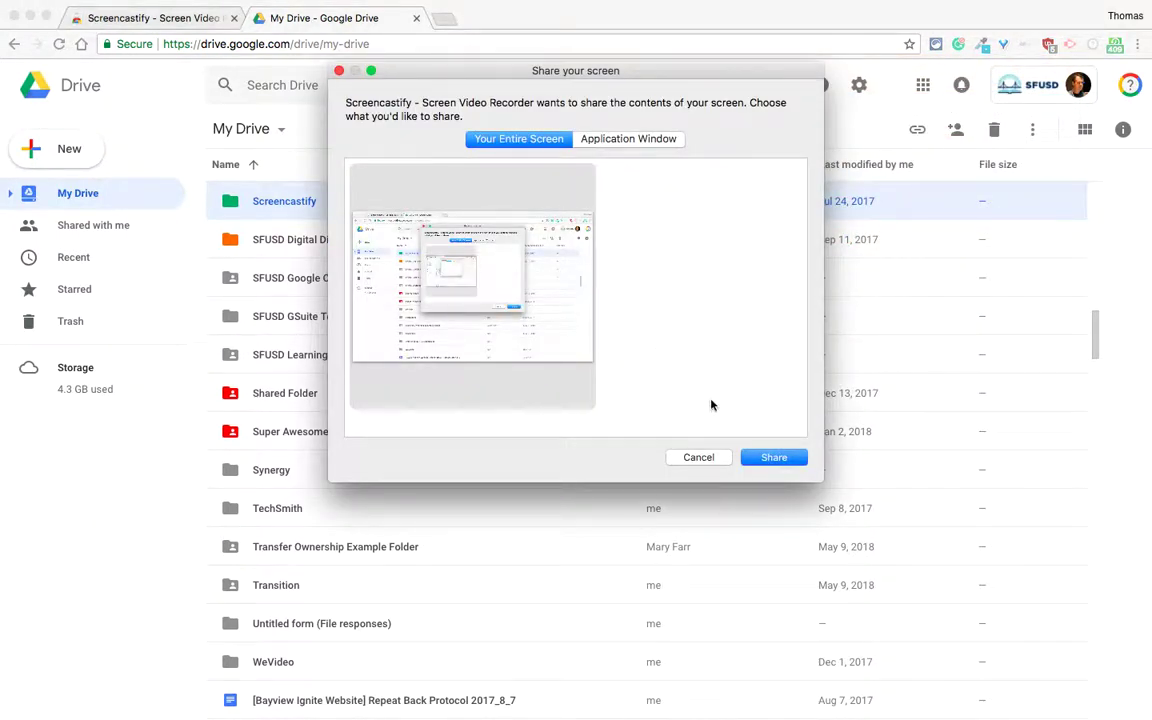
pyautogui.click(786, 458)
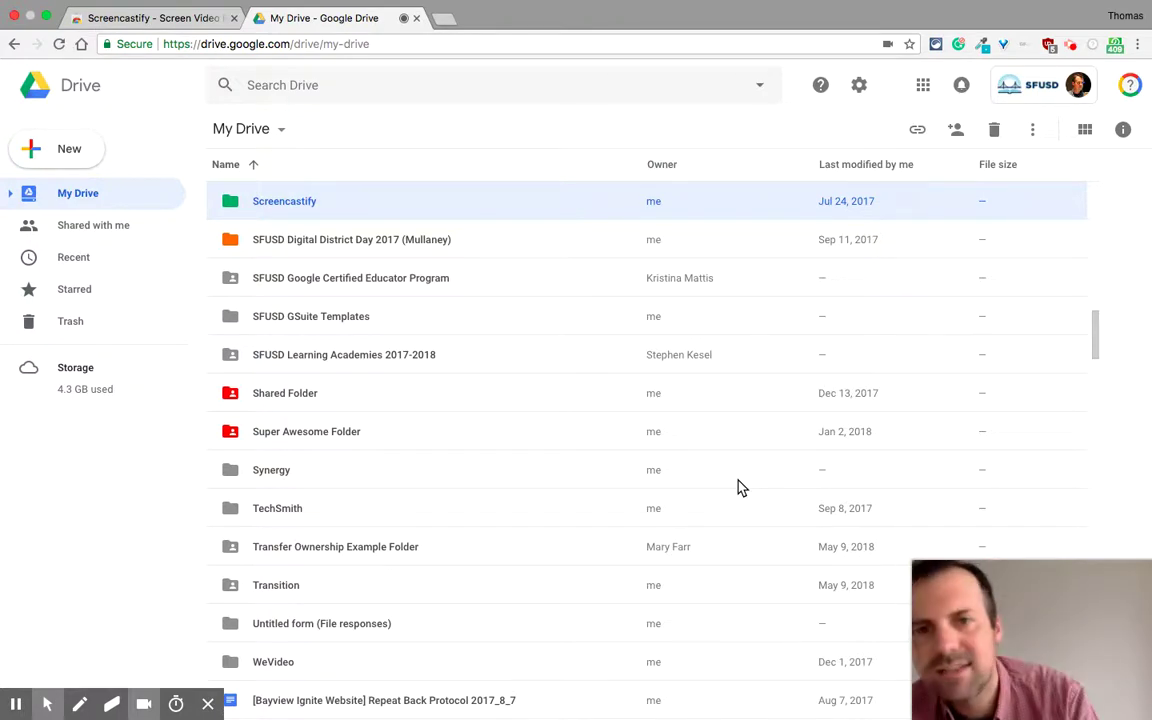
pyautogui.moveTo(1028, 617)
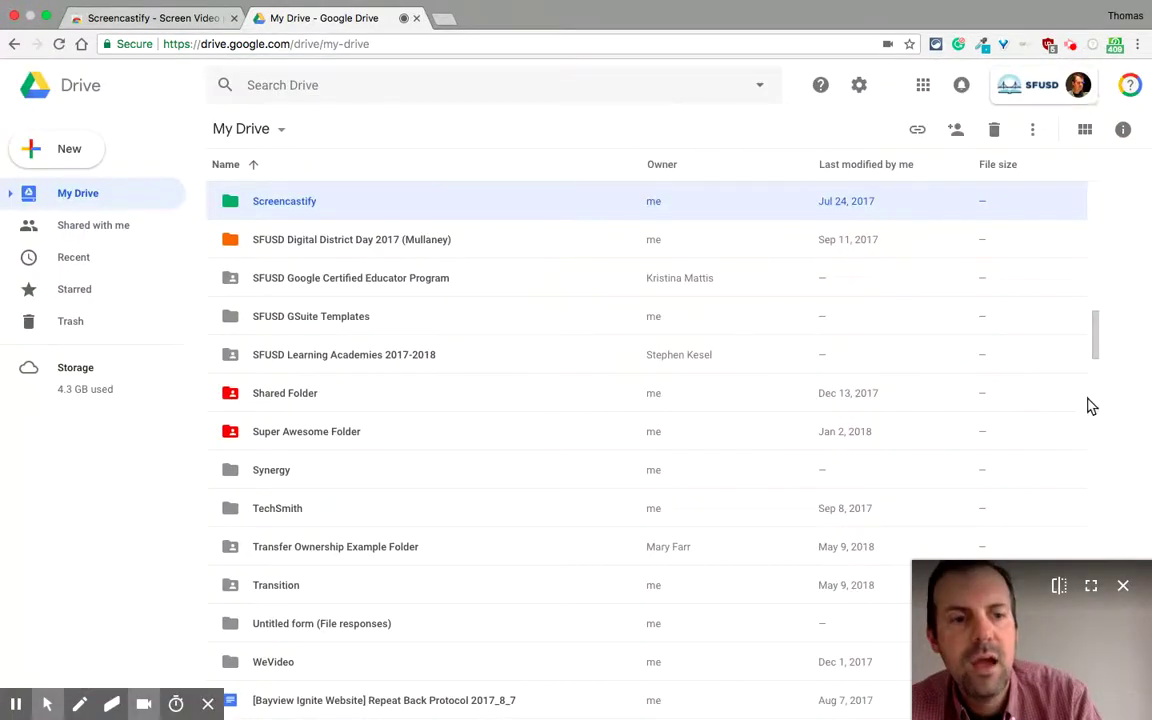
pyautogui.click(1122, 585)
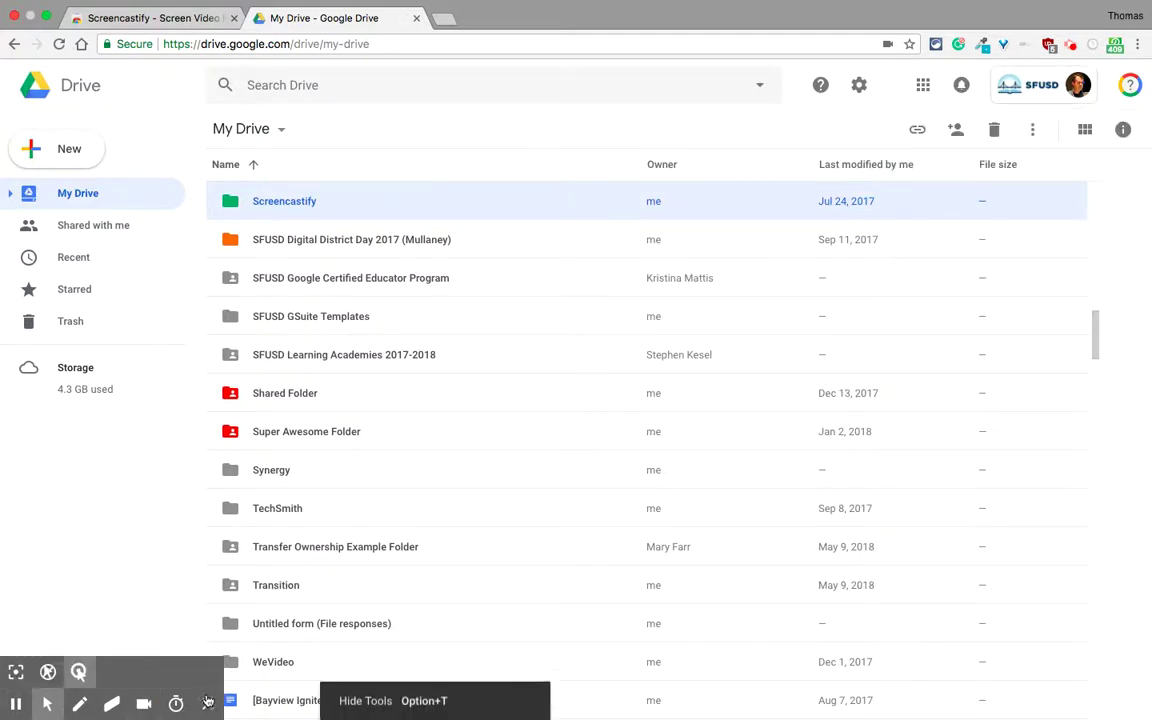
# Draw a red arrow across the Drive file list with the pen tool, then stop the recording.
pyautogui.click(79, 704)
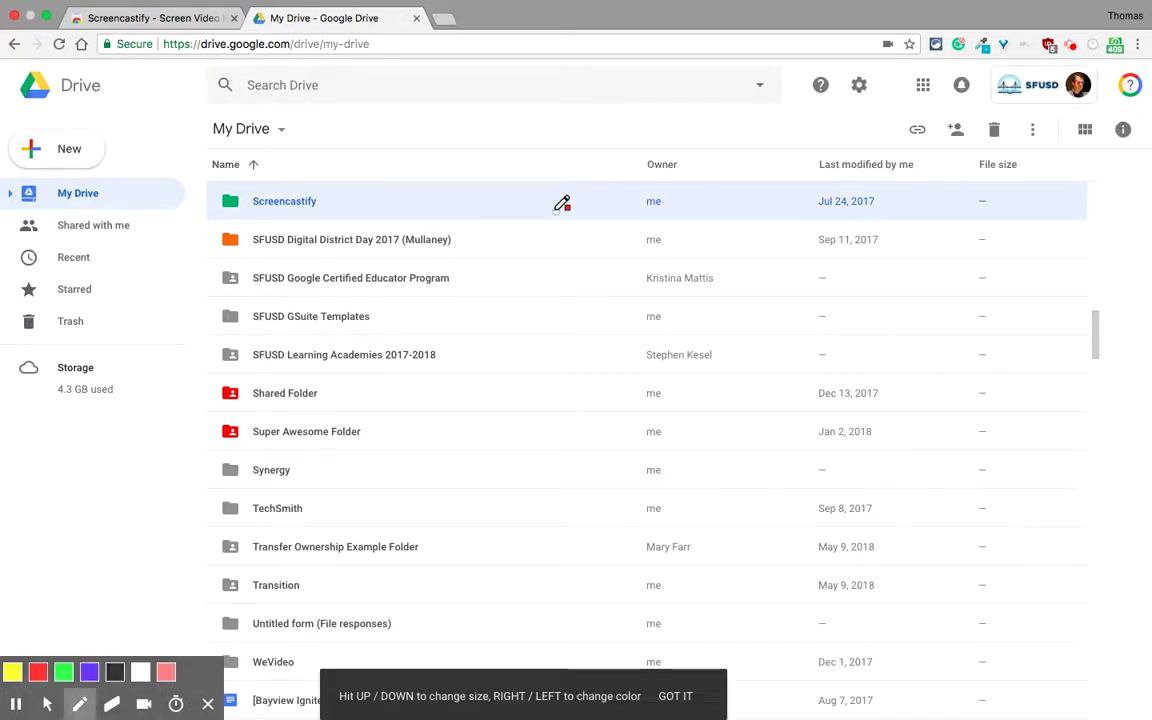
pyautogui.moveTo(558, 212)
pyautogui.mouseDown()
pyautogui.moveTo(683, 356)
pyautogui.moveTo(485, 355)
pyautogui.mouseUp()
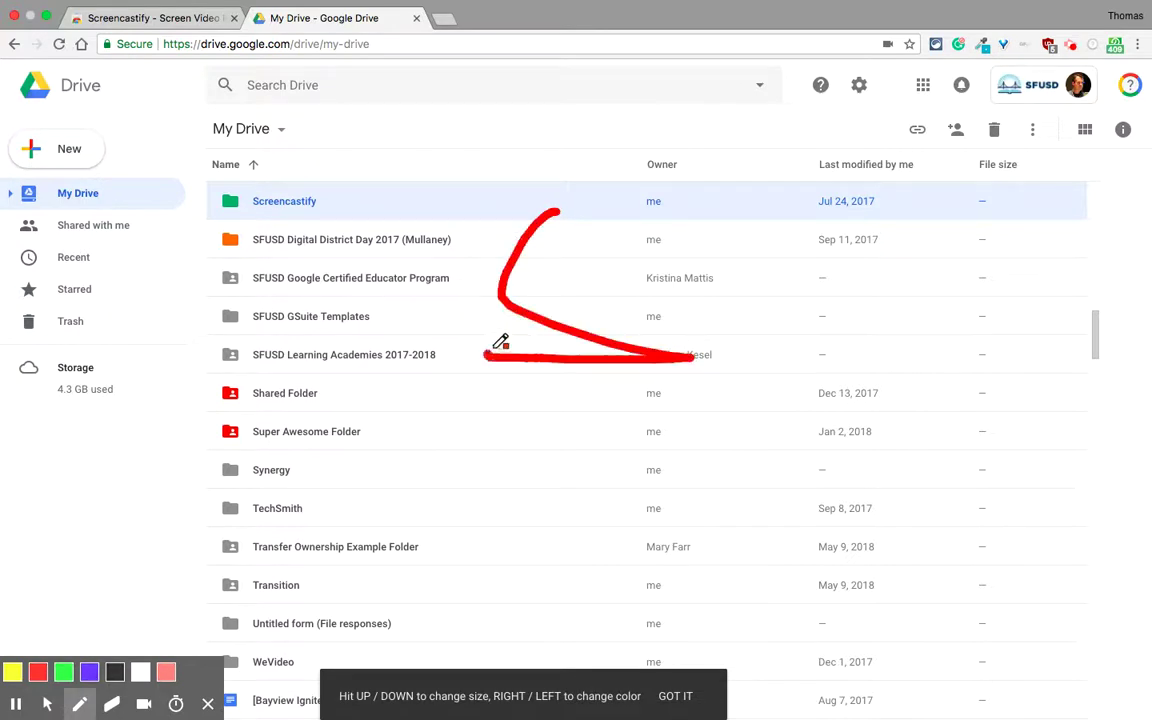
pyautogui.click(209, 706)
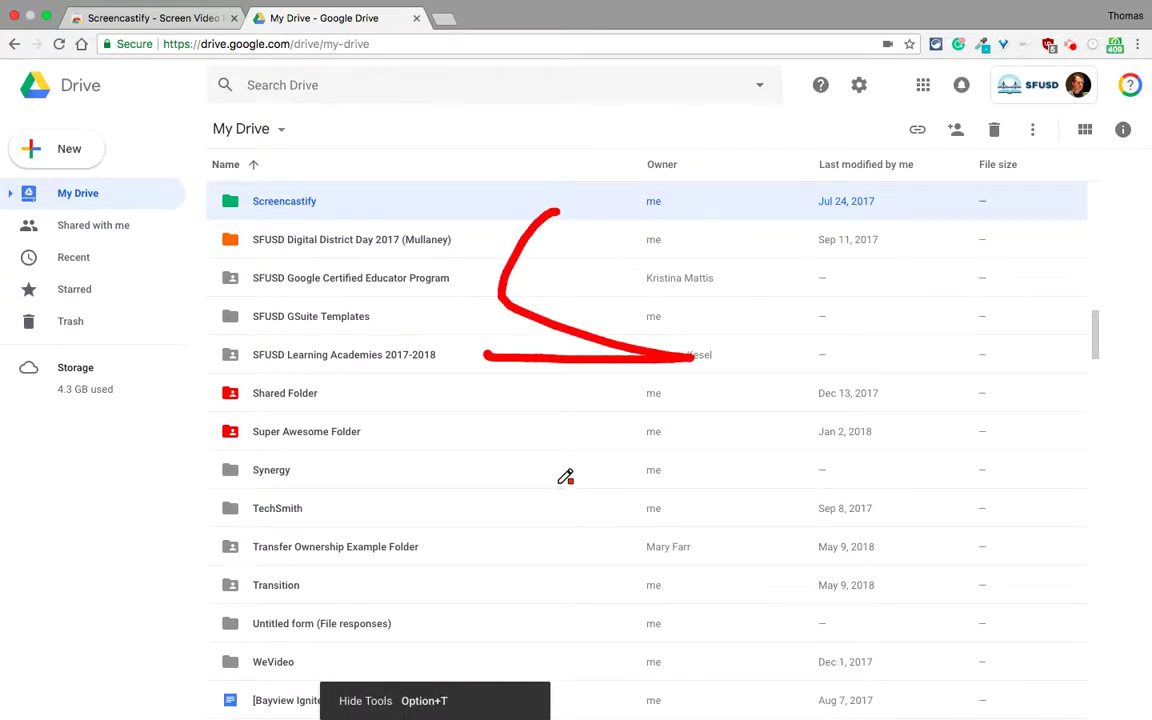
pyautogui.click(1071, 46)
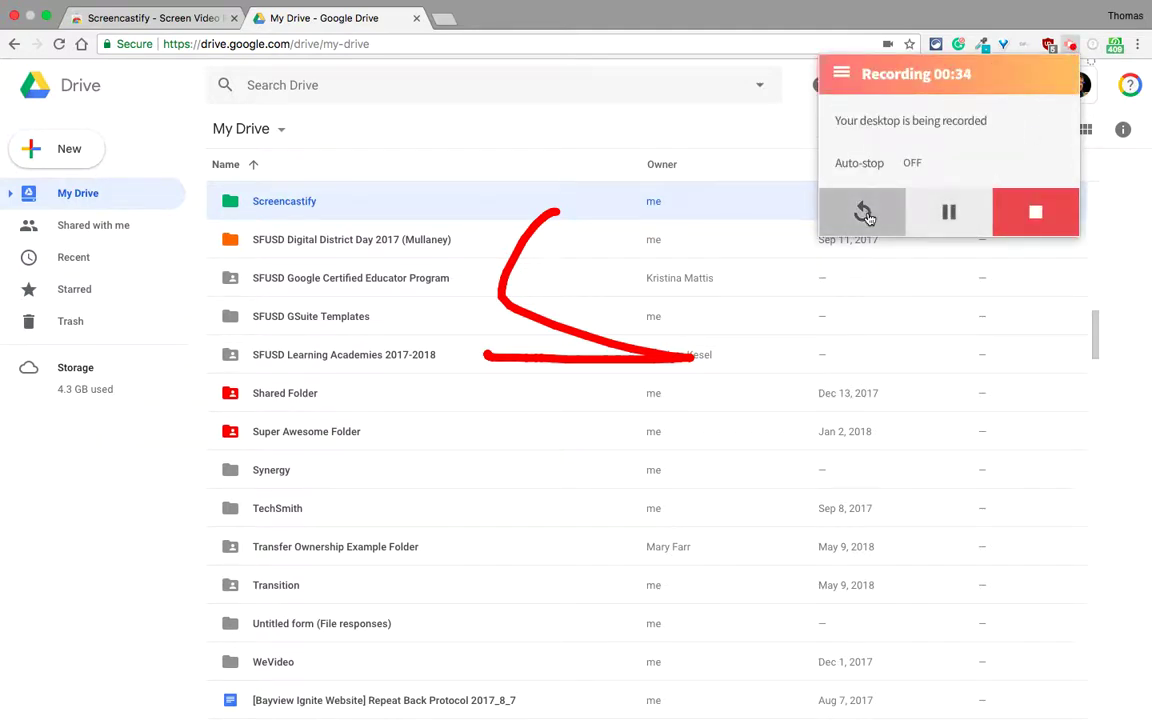
pyautogui.click(1035, 211)
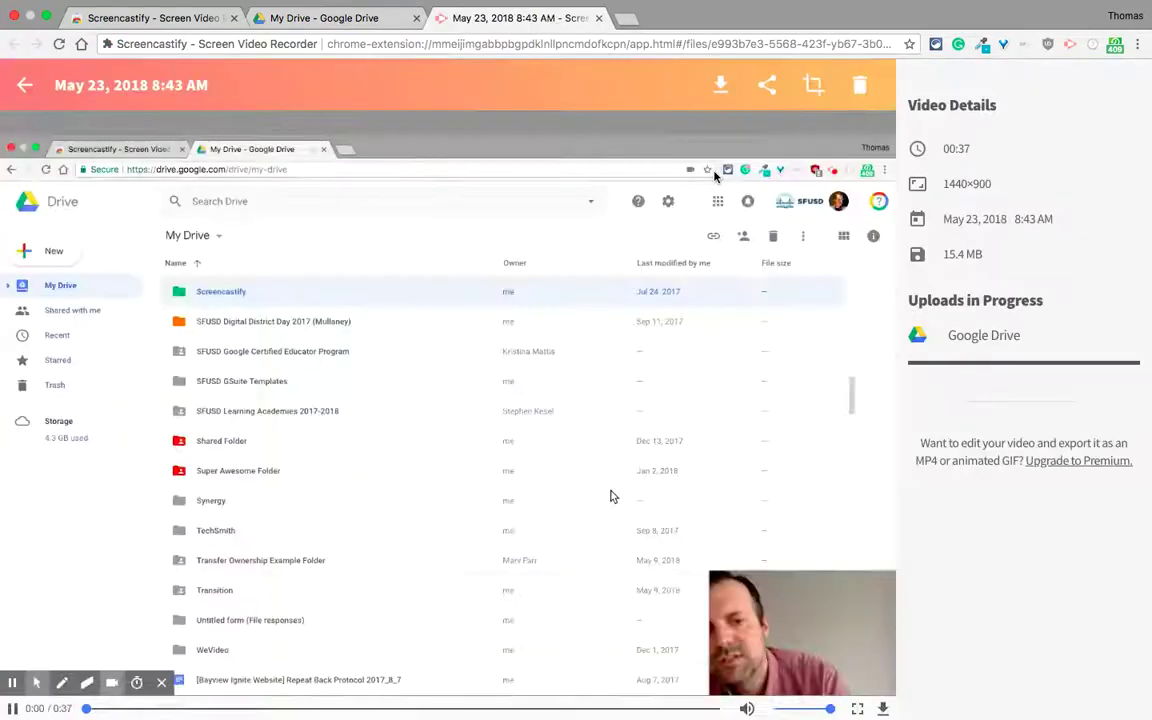
# Pause the clip preview, copy its Google Drive shareable link, and return to My Drive.
pyautogui.click(14, 710)
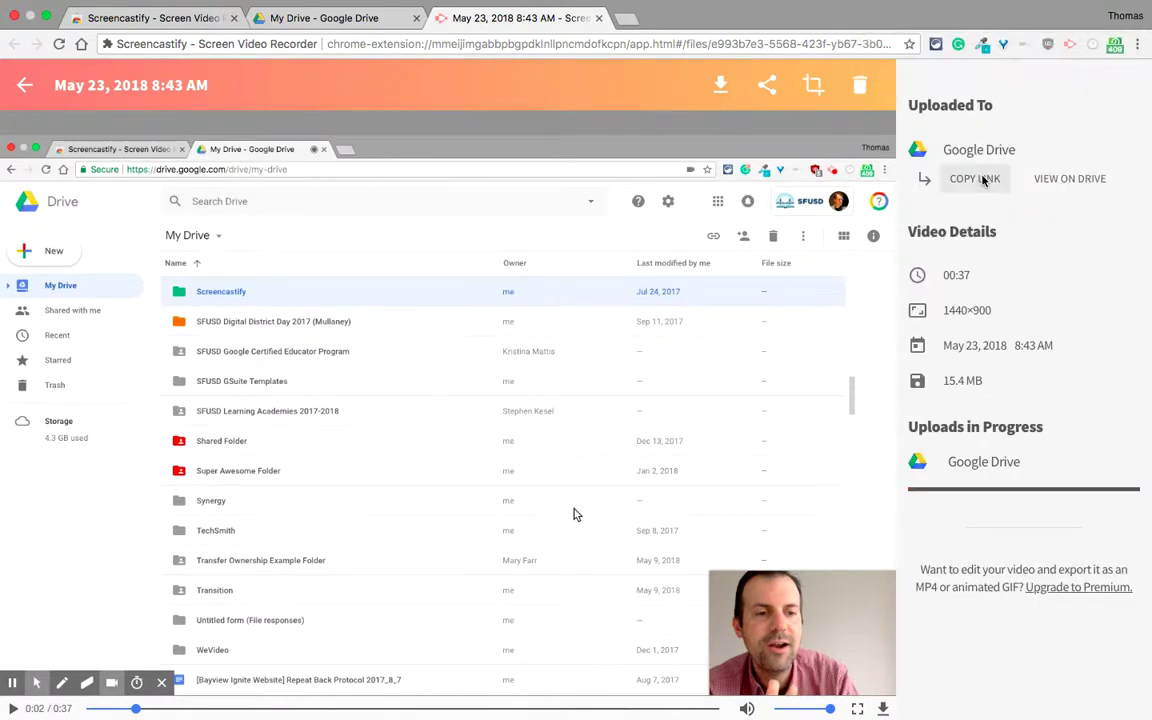
pyautogui.click(984, 180)
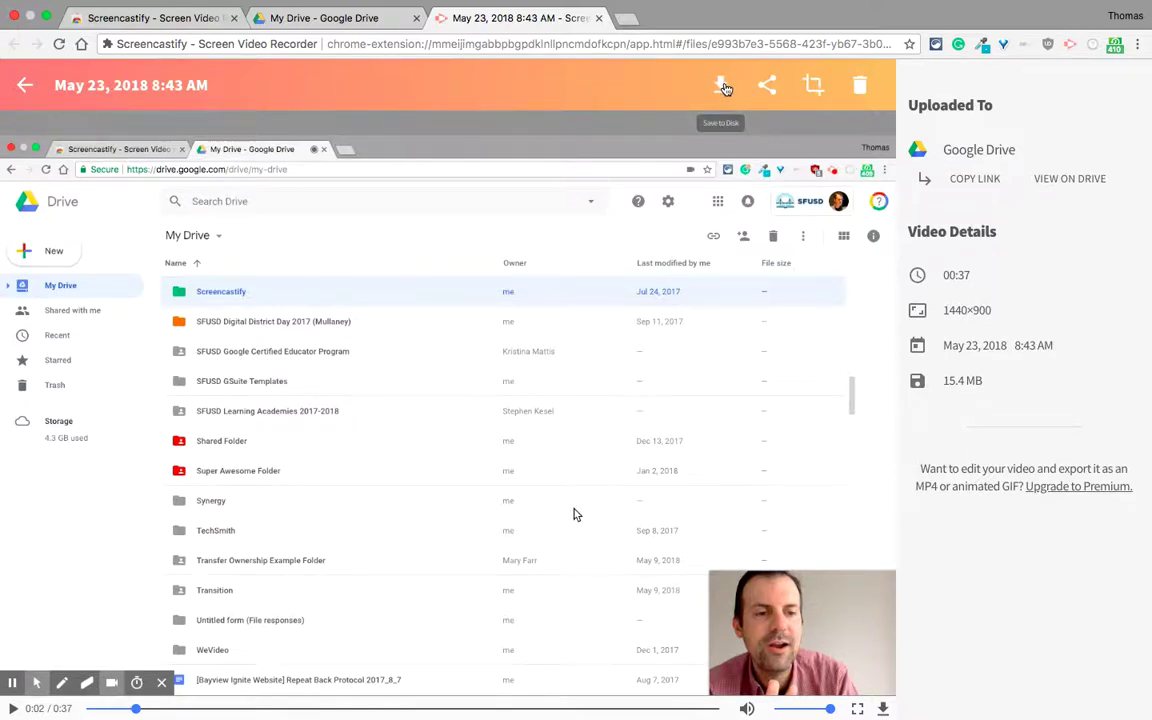
pyautogui.click(327, 18)
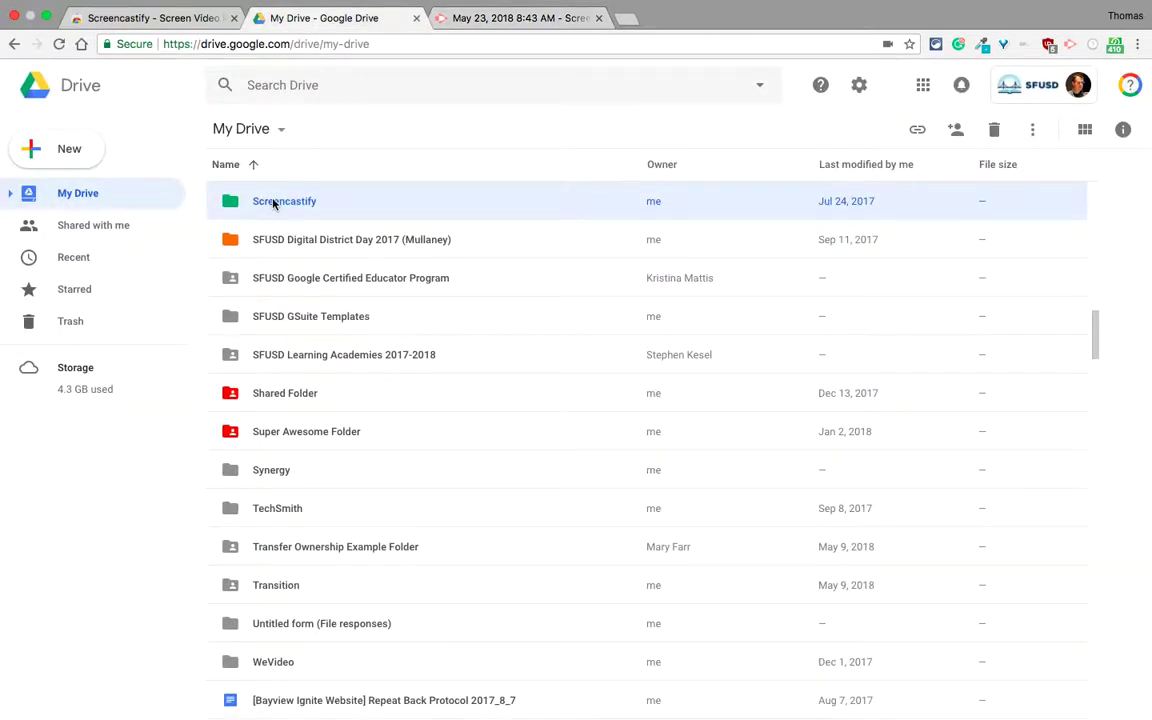
# In the Screencastify folder, show Last modified dates and open the newest May 23, 2018 8:43 AM.webm recording.
pyautogui.doubleClick(273, 204)
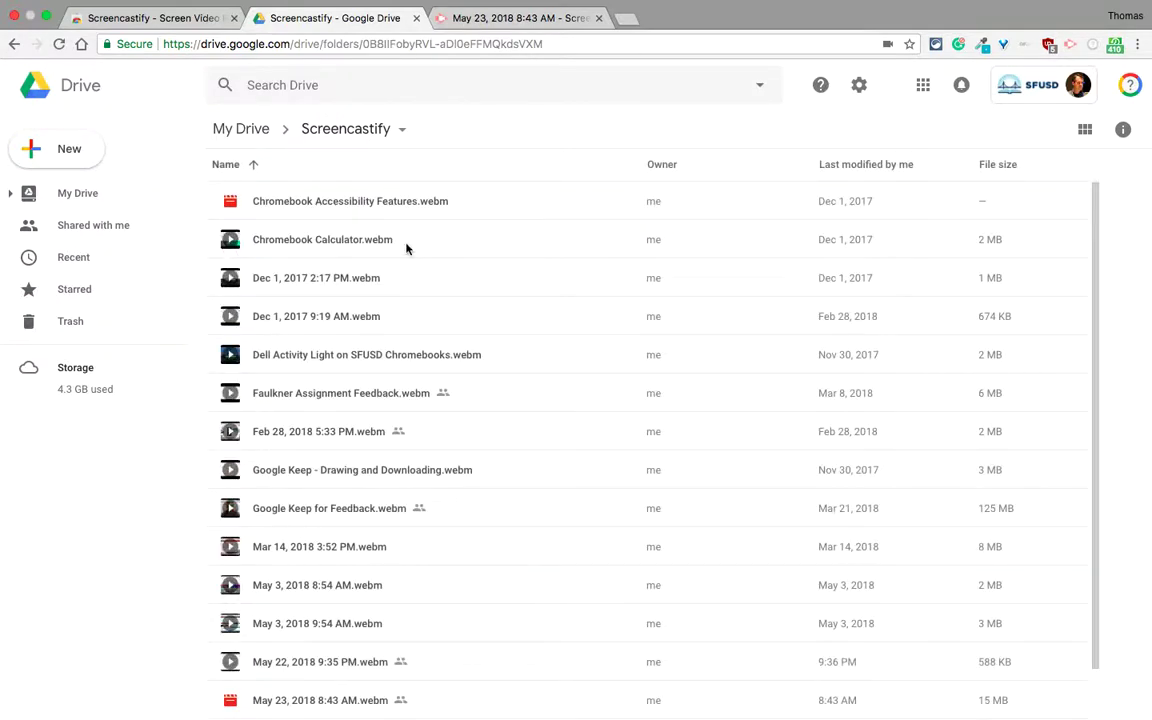
pyautogui.scroll(-1, 407, 248)
pyautogui.scroll(1, 406, 249)
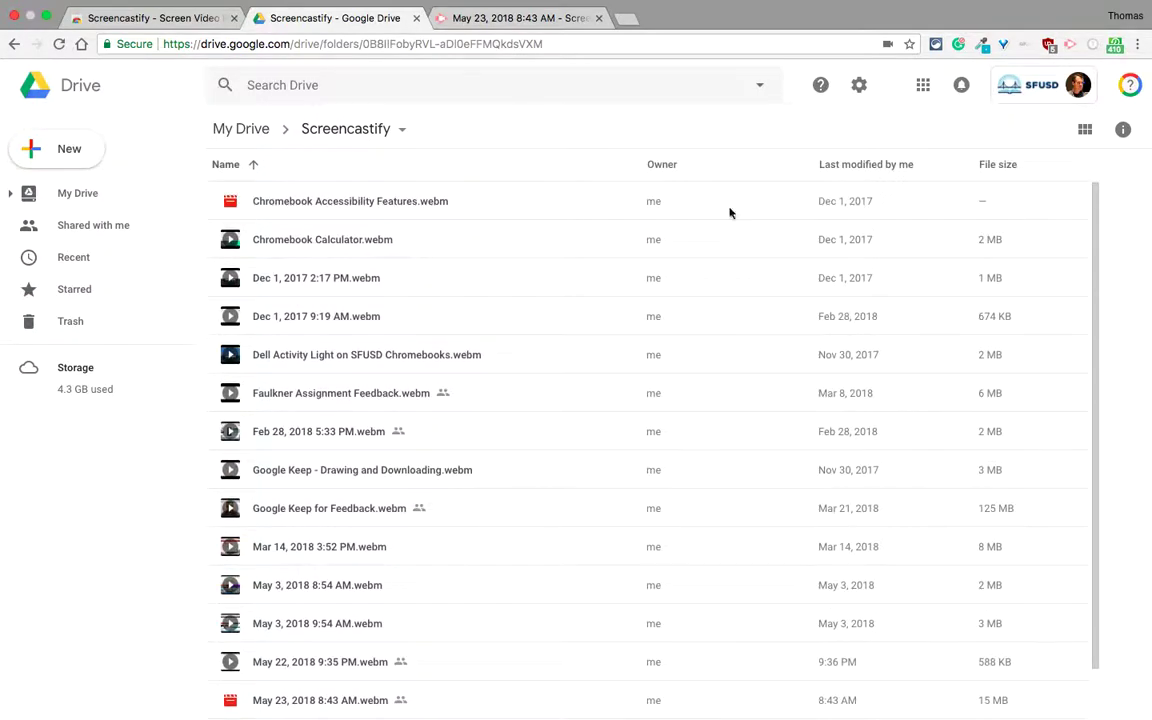
pyautogui.click(874, 166)
pyautogui.click(875, 206)
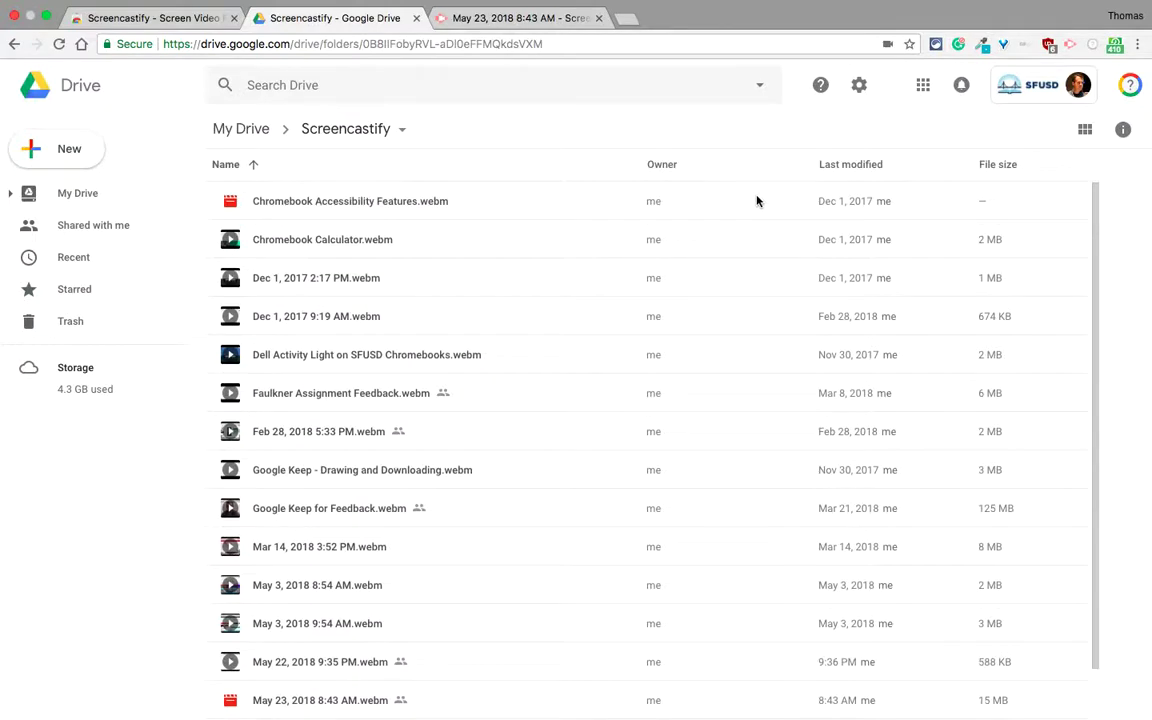
pyautogui.click(558, 19)
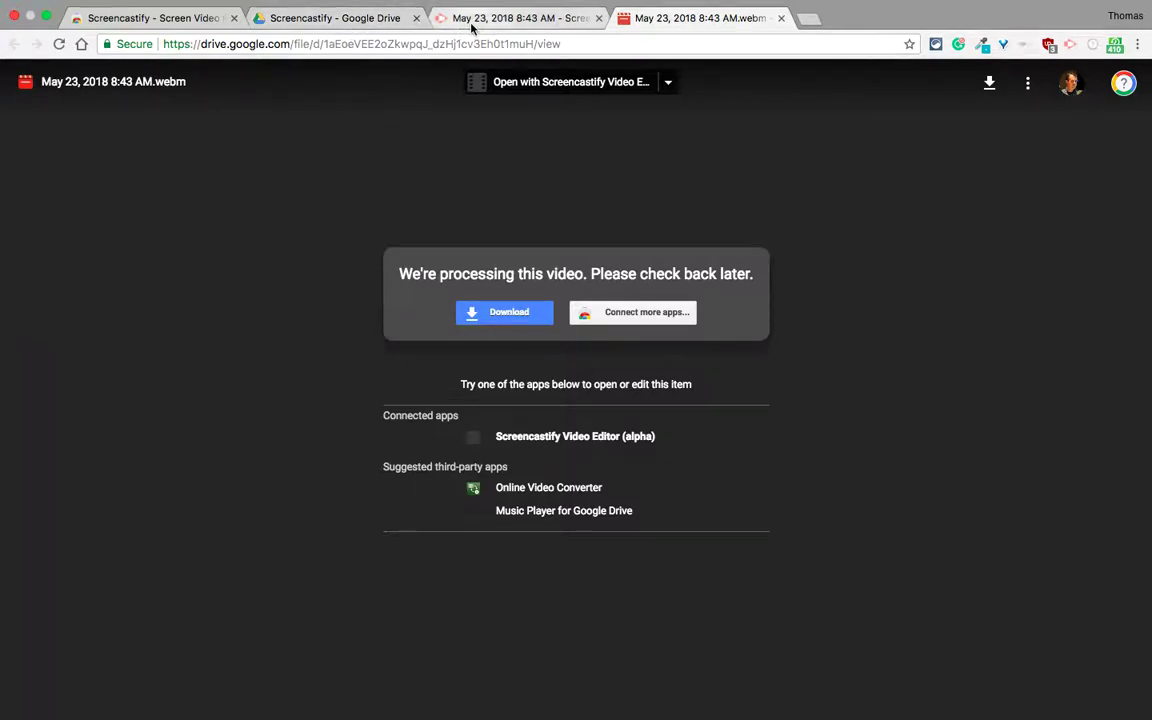
pyautogui.click(440, 22)
# Rename the recording to 'Test Video', save it, and go back to the Drive tab.
pyautogui.click(190, 87)
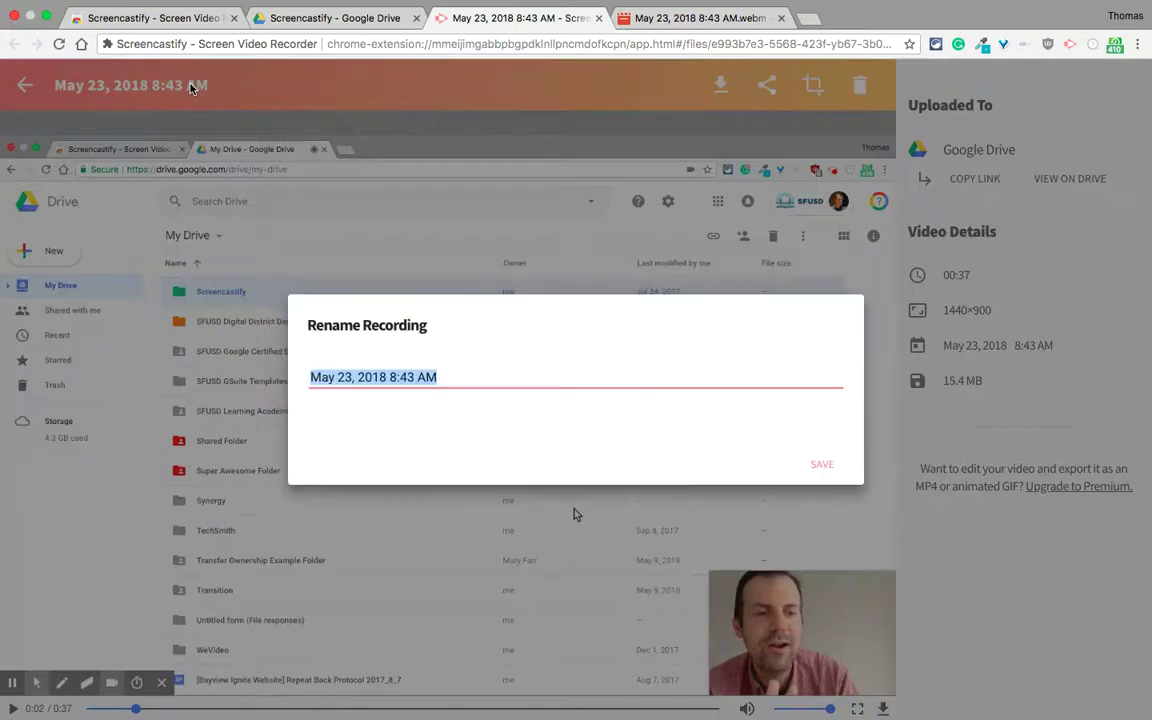
pyautogui.write('Test Video')
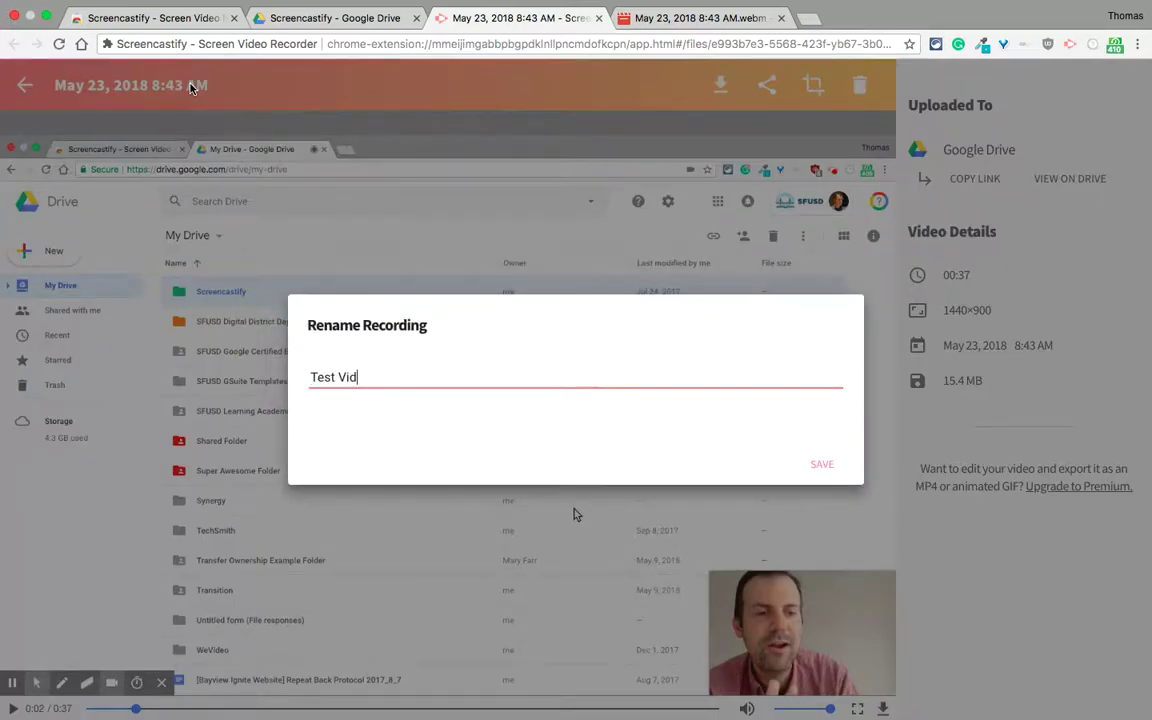
pyautogui.click(816, 466)
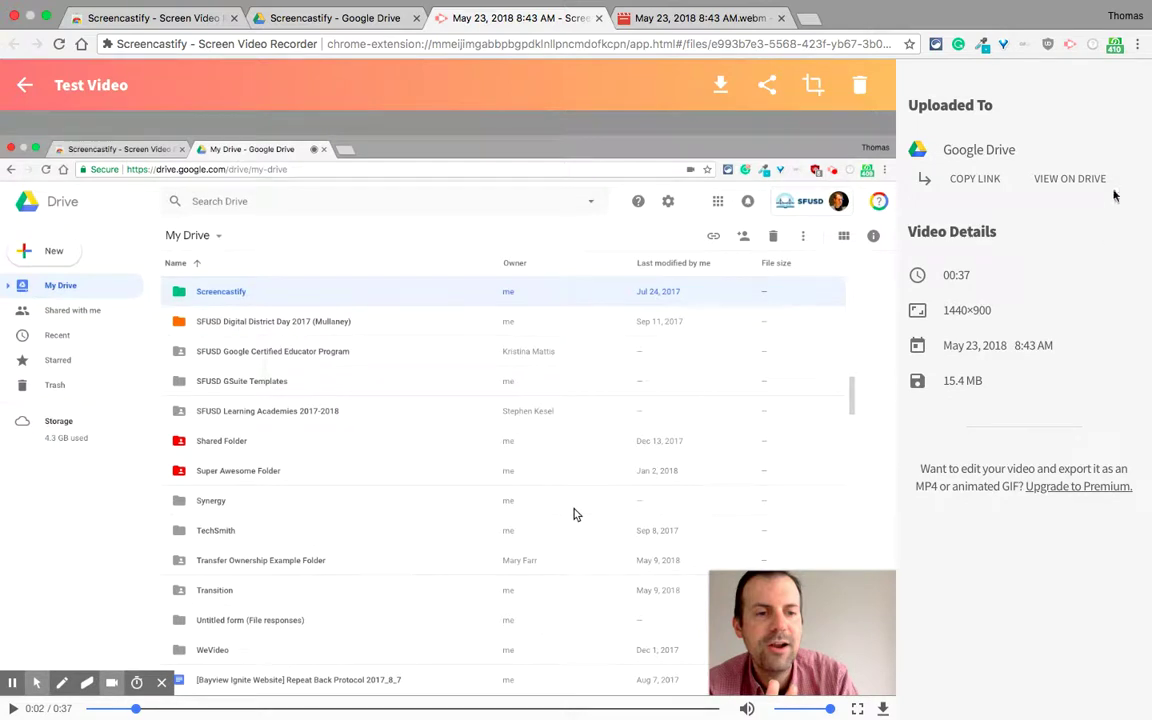
pyautogui.click(334, 20)
# Reload the Drive folder, show Last modified dates, and sort names descending so Test Video.webm is first.
pyautogui.click(60, 45)
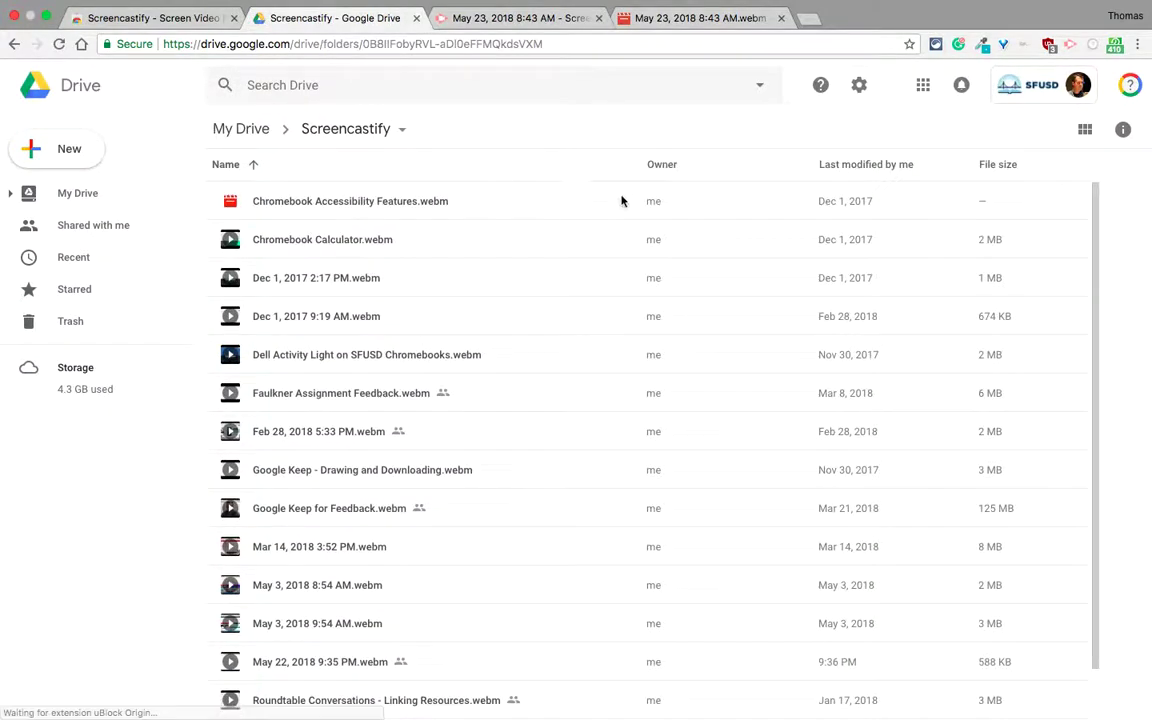
pyautogui.click(865, 166)
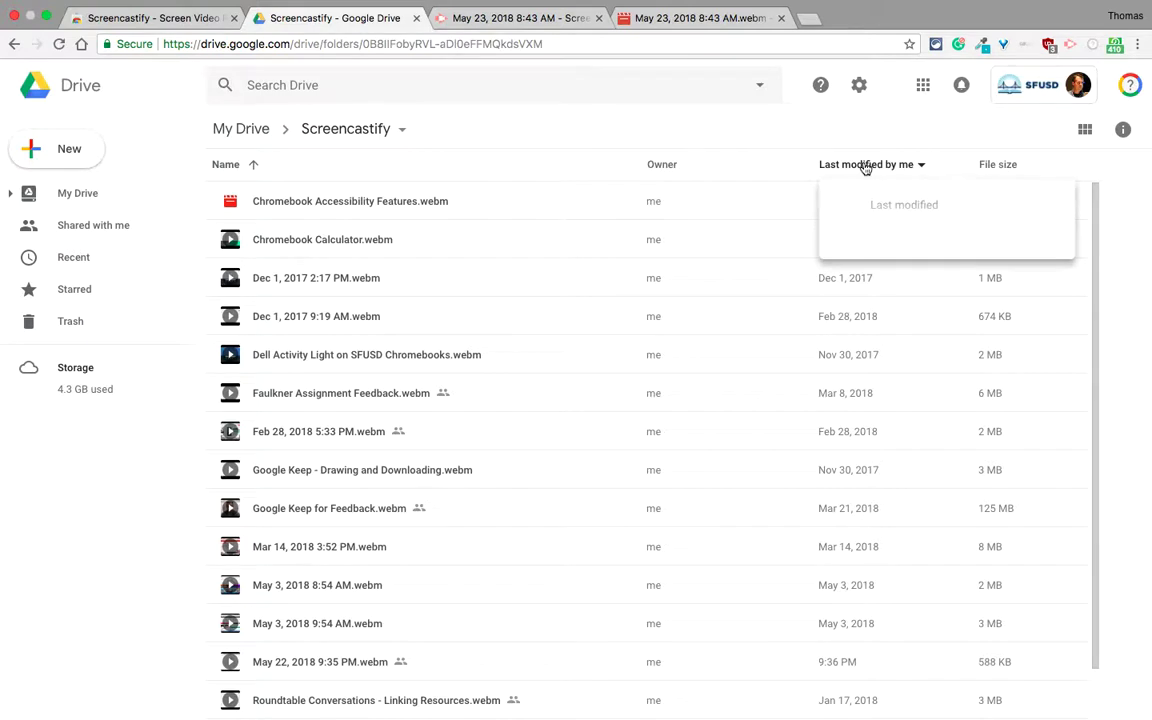
pyautogui.click(893, 210)
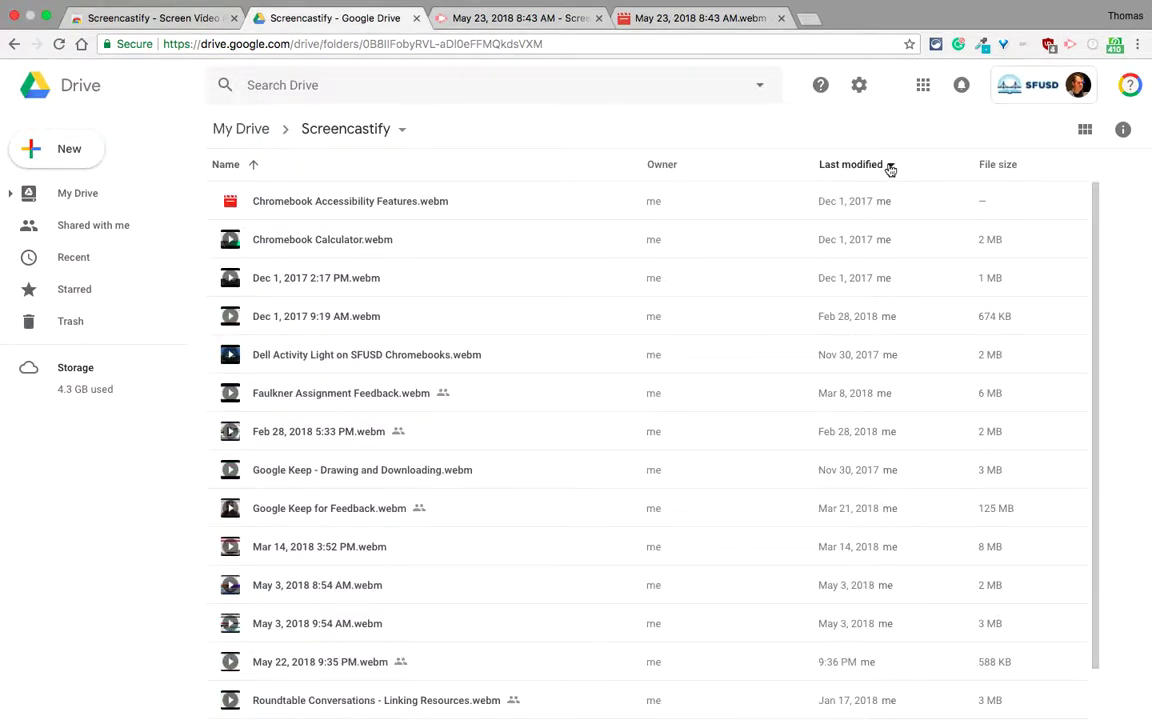
pyautogui.click(890, 167)
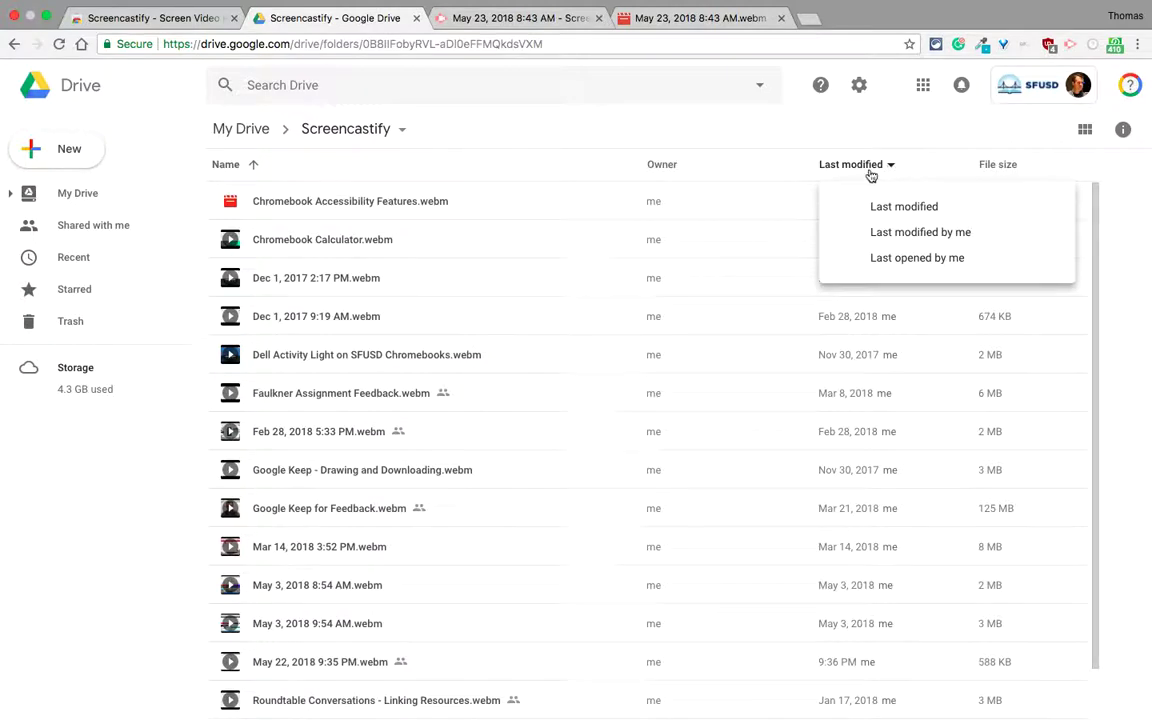
pyautogui.click(258, 165)
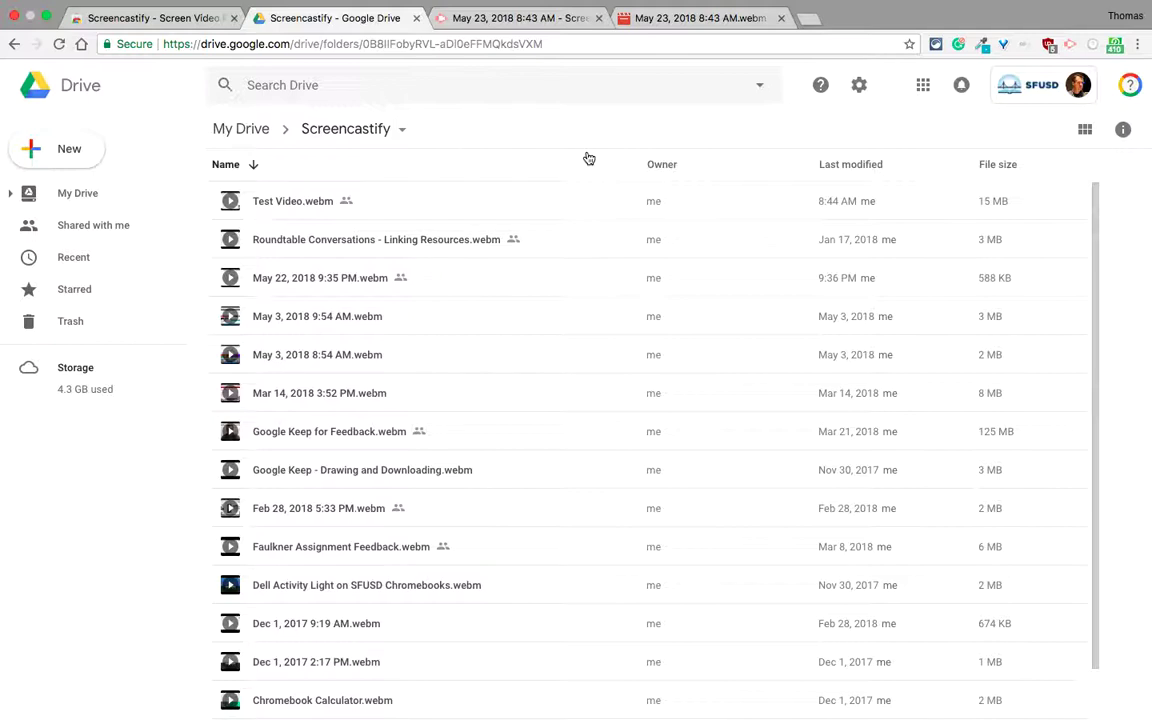
pyautogui.click(535, 20)
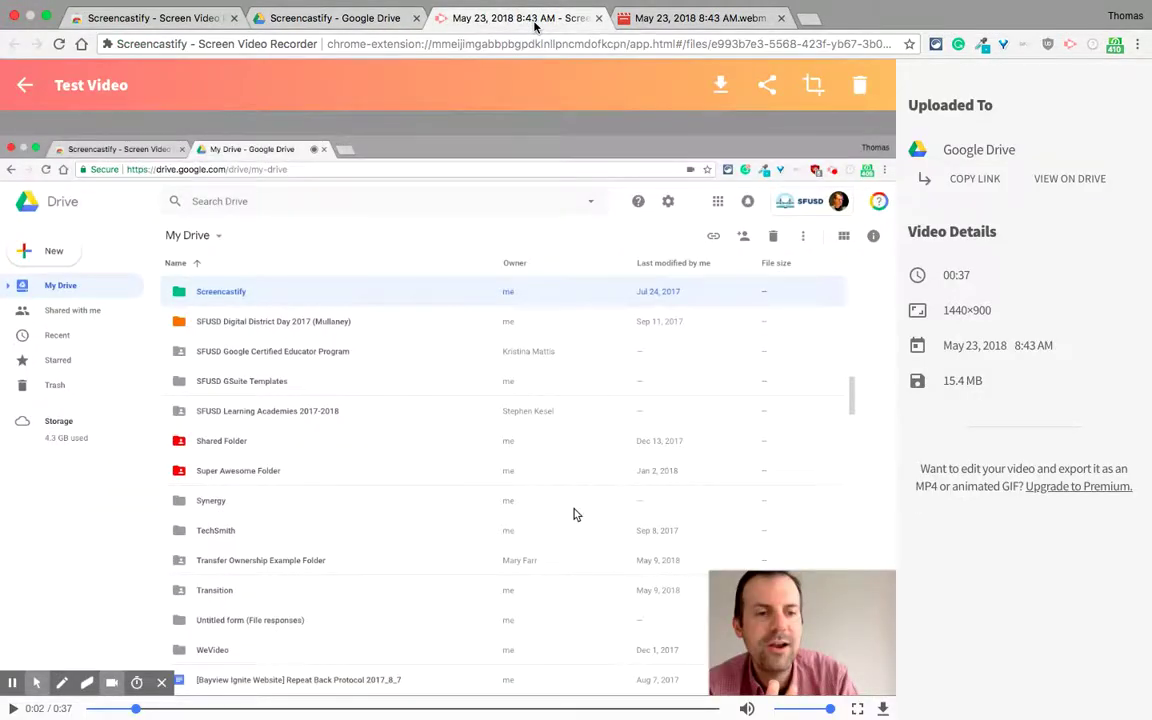